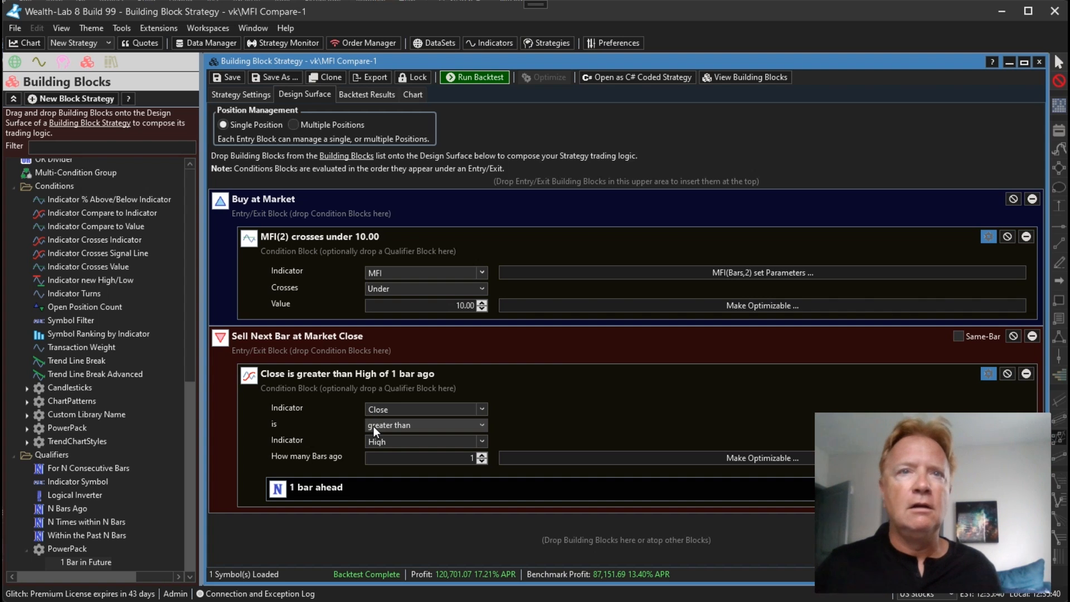
Open the MFI Compare-1 strategy as C# code to inspect its one-bar-ahead exit condition, and close the code without saving
{"action": "left_click", "coordinate": [367, 94]}
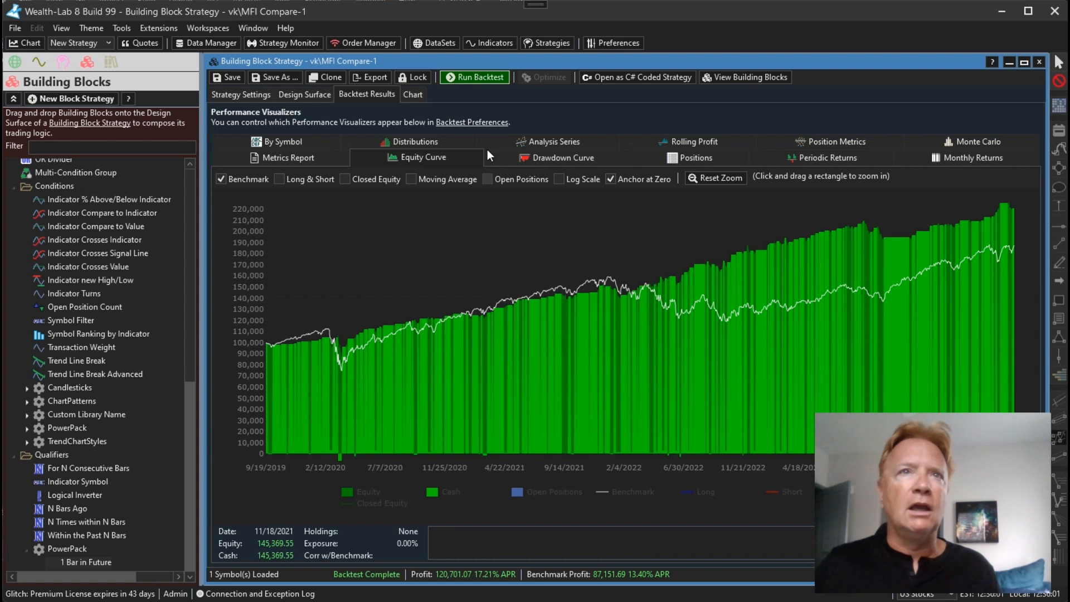
{"action": "left_click", "coordinate": [605, 78]}
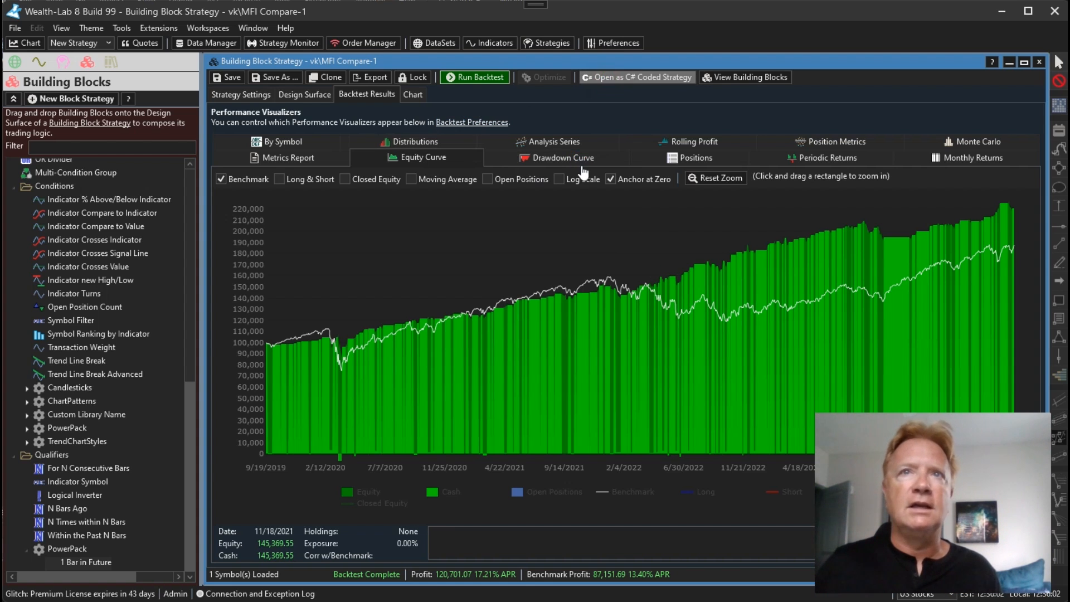
{"action": "scroll", "coordinate": [588, 200], "scroll_direction": "down", "scroll_amount": 14}
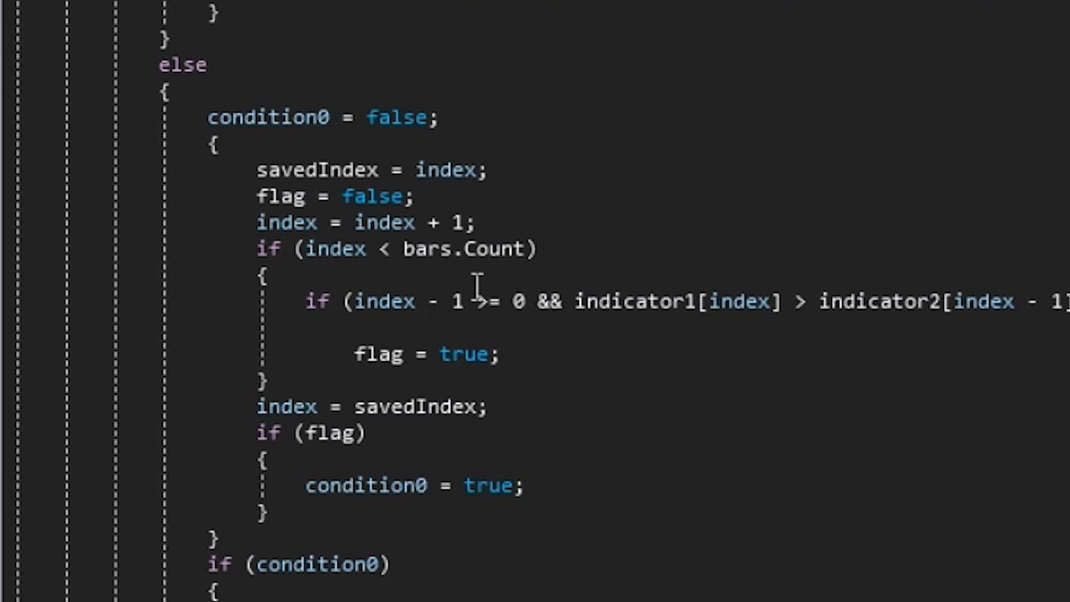
{"action": "mouse_move", "coordinate": [456, 254]}
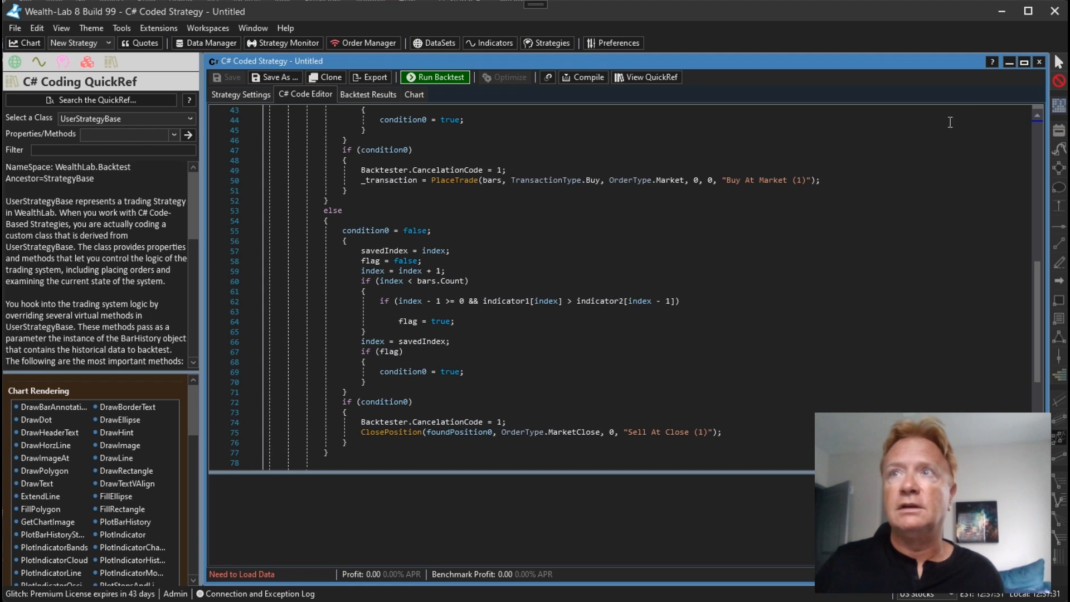
{"action": "left_click", "coordinate": [1039, 62]}
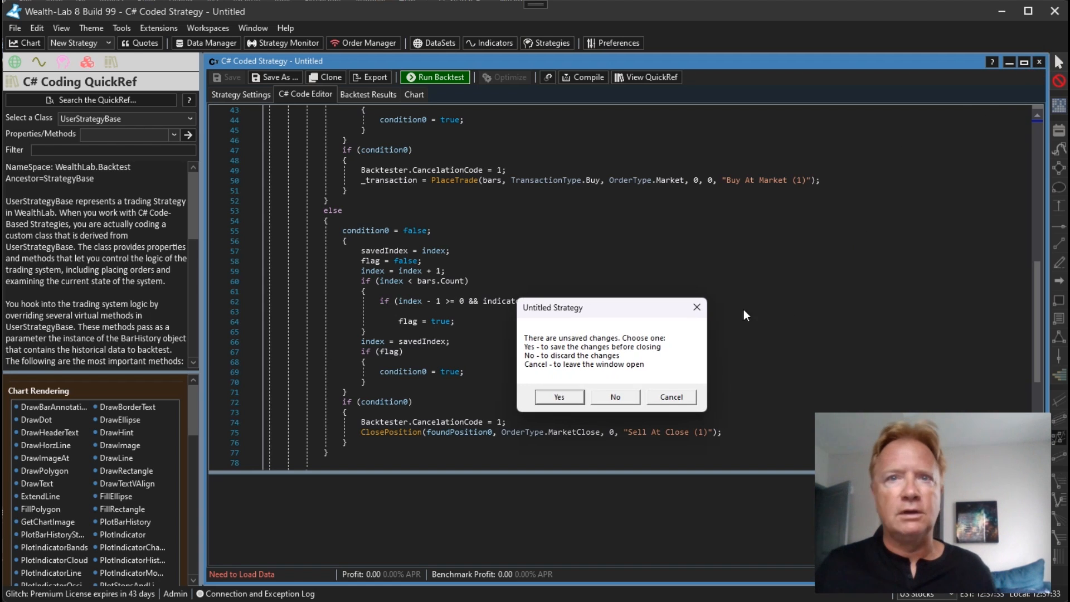
{"action": "left_click", "coordinate": [626, 394]}
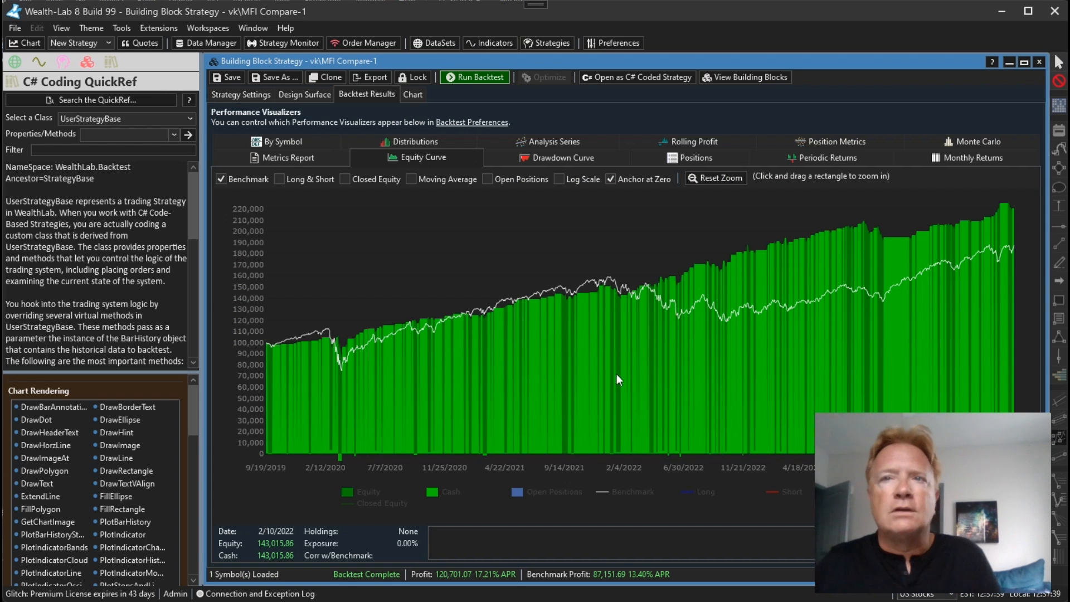
Add the MFI Compare-1 strategy to the Strategy Monitor with DOW 30 as its DataSet
{"action": "left_click", "coordinate": [546, 43]}
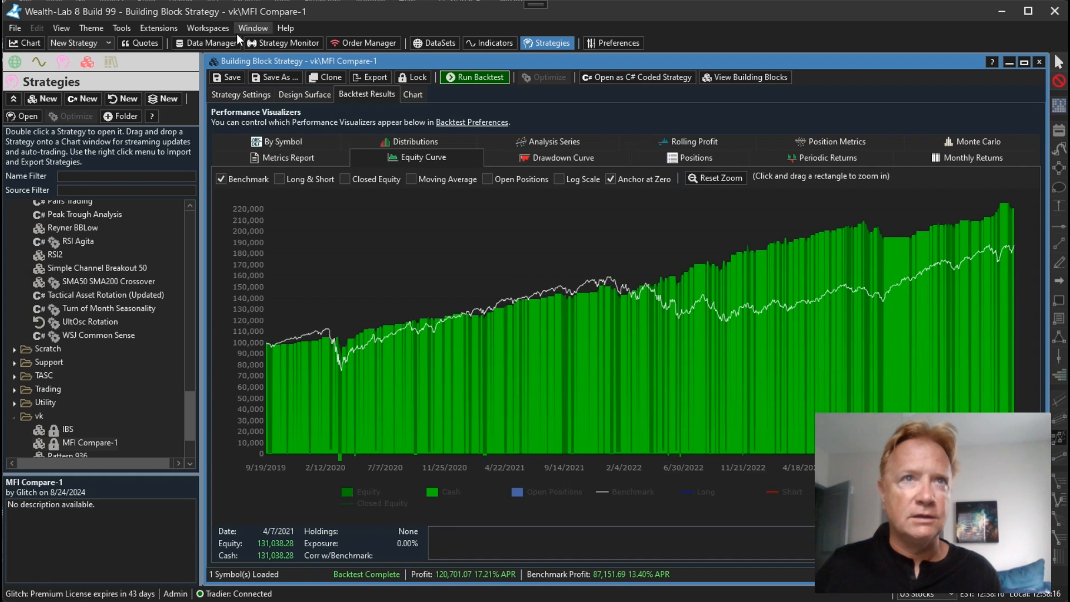
{"action": "left_click", "coordinate": [284, 43]}
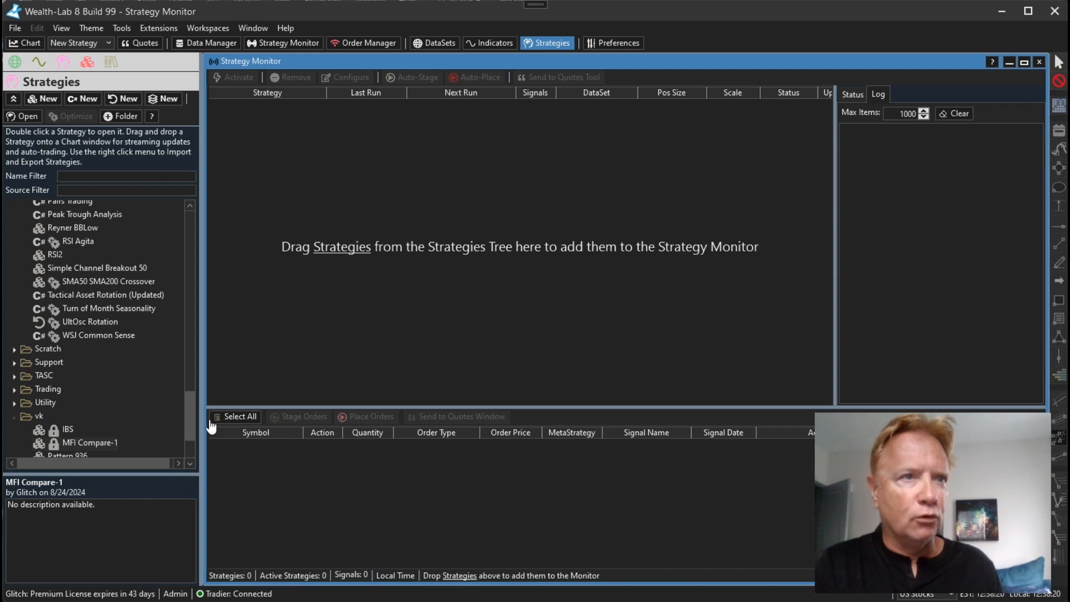
{"action": "left_click", "coordinate": [76, 443]}
{"action": "left_click_drag", "start_coordinate": [75, 444], "coordinate": [333, 304]}
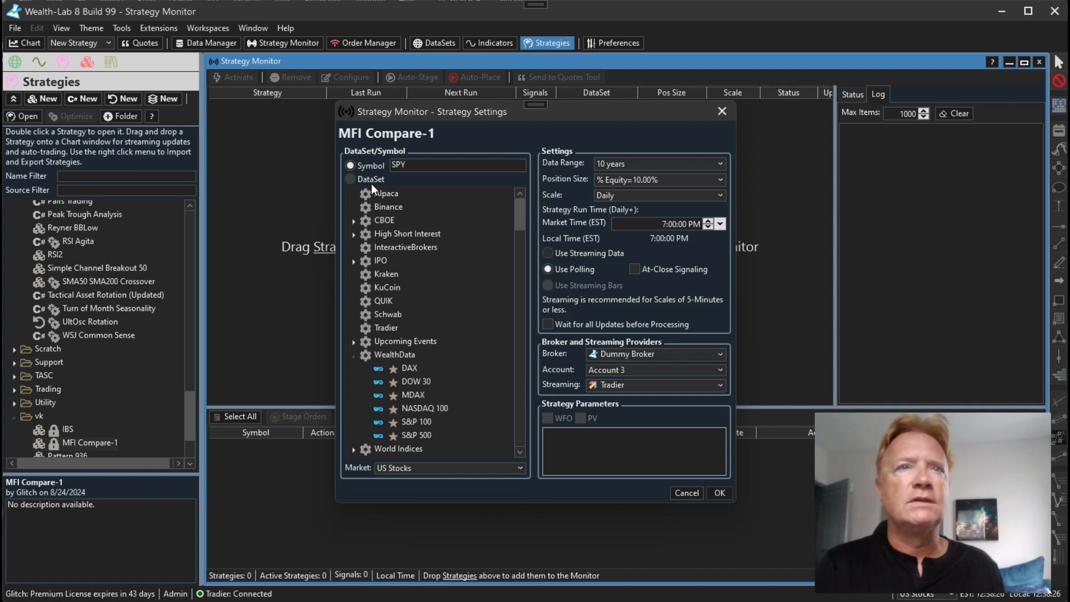
{"action": "left_click", "coordinate": [409, 381]}
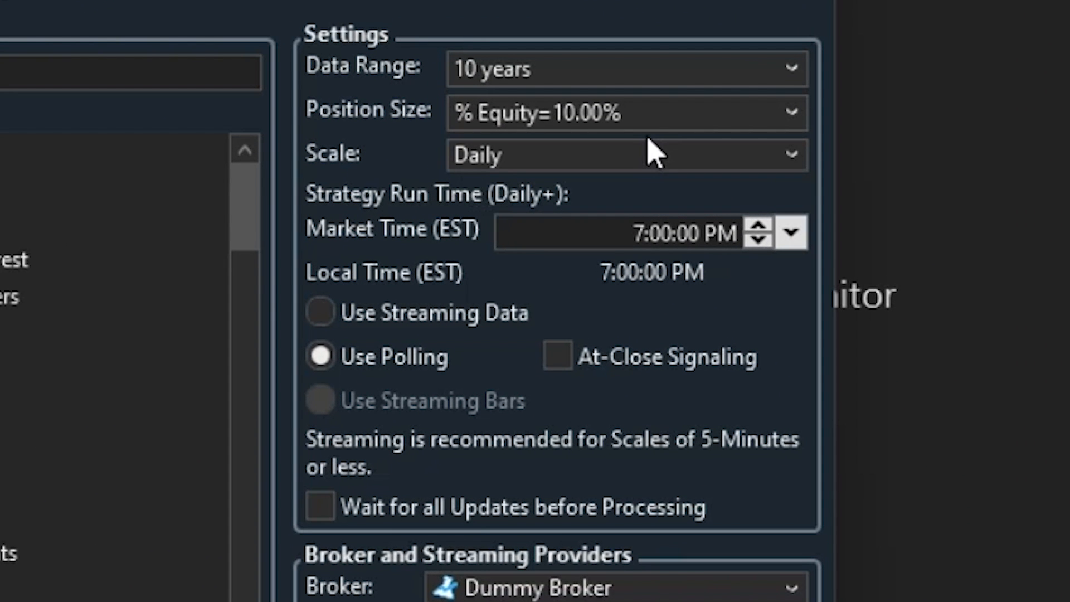
Set the monitored strategy's data range to the most recent 5 years
{"action": "left_click", "coordinate": [626, 77]}
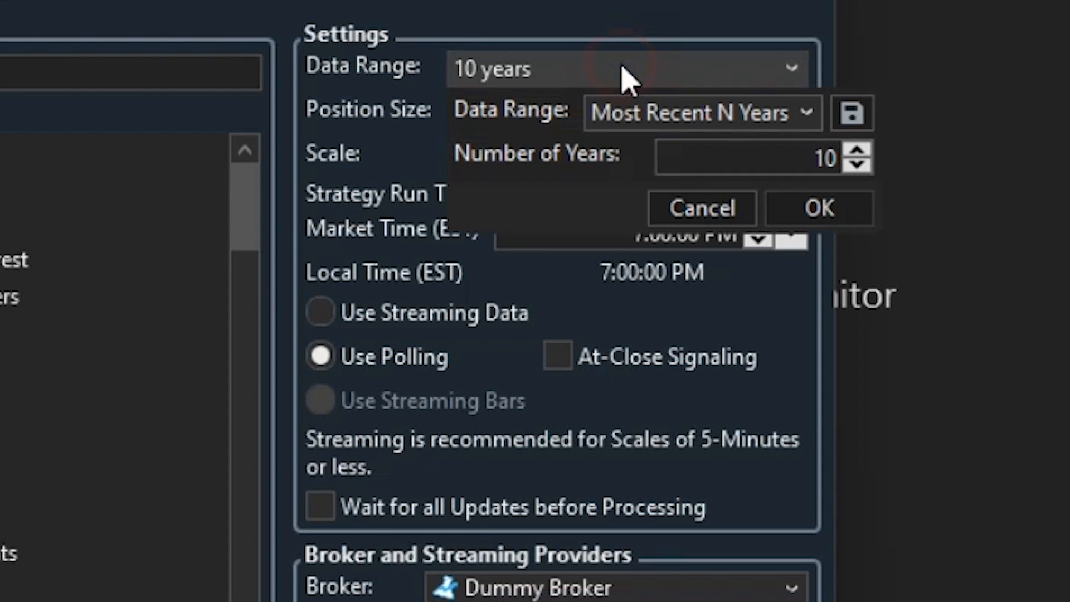
{"action": "left_click", "coordinate": [858, 166]}
{"action": "left_click", "coordinate": [858, 166]}
{"action": "left_click", "coordinate": [858, 167]}
{"action": "left_click", "coordinate": [858, 166]}
{"action": "left_click", "coordinate": [858, 166]}
{"action": "left_click", "coordinate": [852, 214]}
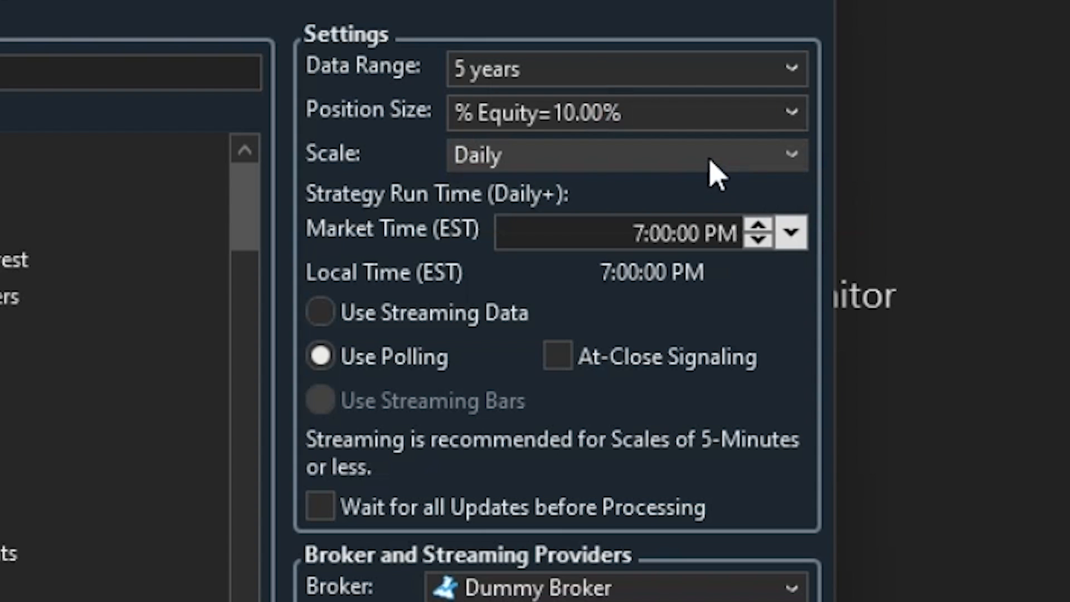
{"action": "left_click", "coordinate": [321, 356]}
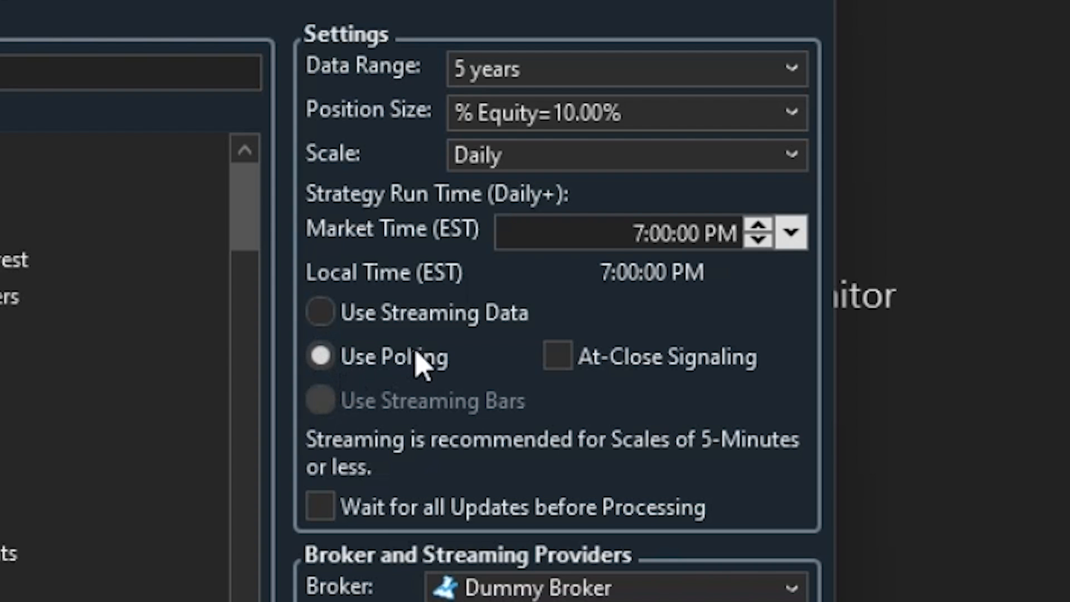
{"action": "left_click", "coordinate": [425, 329]}
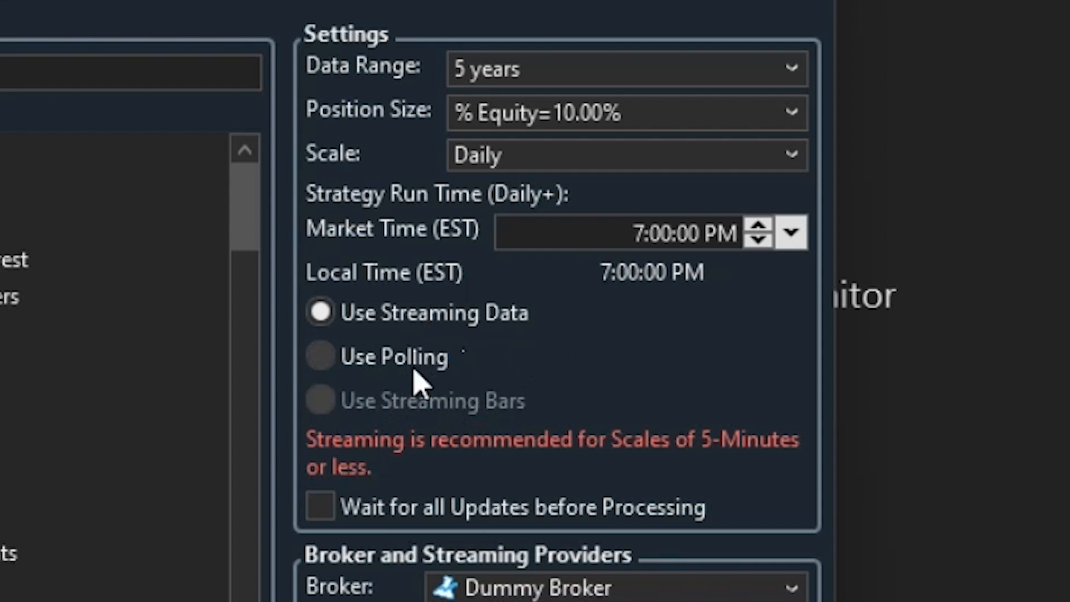
{"action": "left_click", "coordinate": [323, 357]}
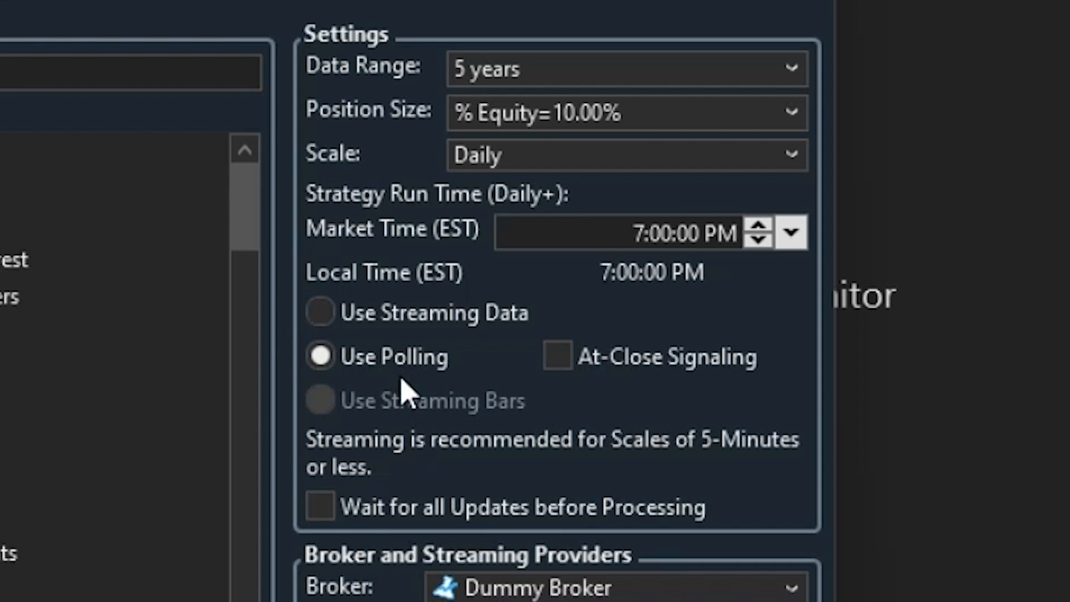
Enable At-Close Signaling for the polled strategy and set it to 15 seconds before the close
{"action": "left_click", "coordinate": [678, 365]}
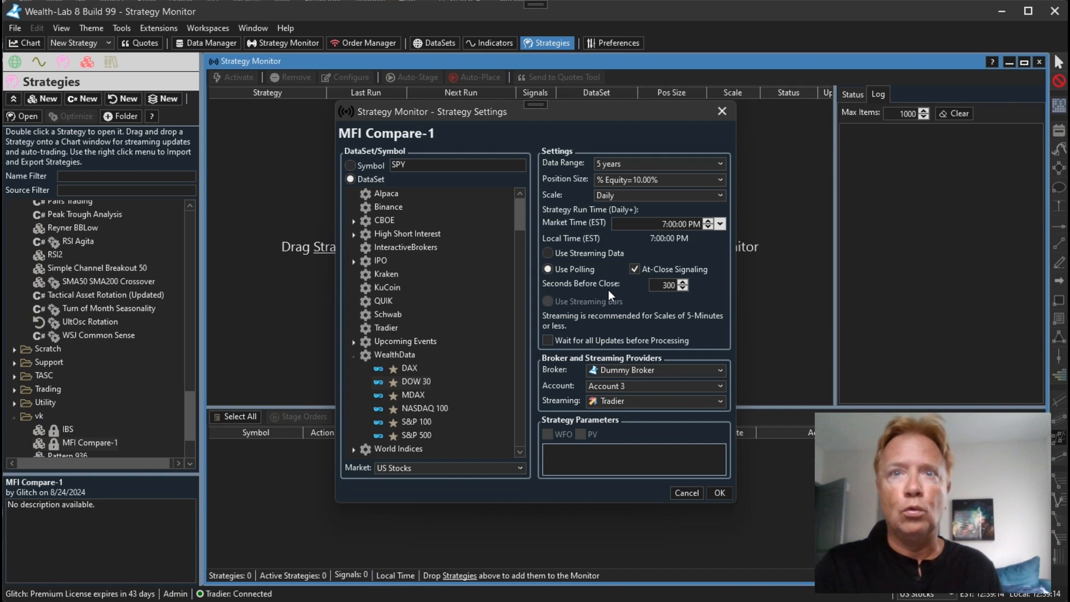
{"action": "left_click", "coordinate": [669, 285]}
{"action": "double_click", "coordinate": [668, 286]}
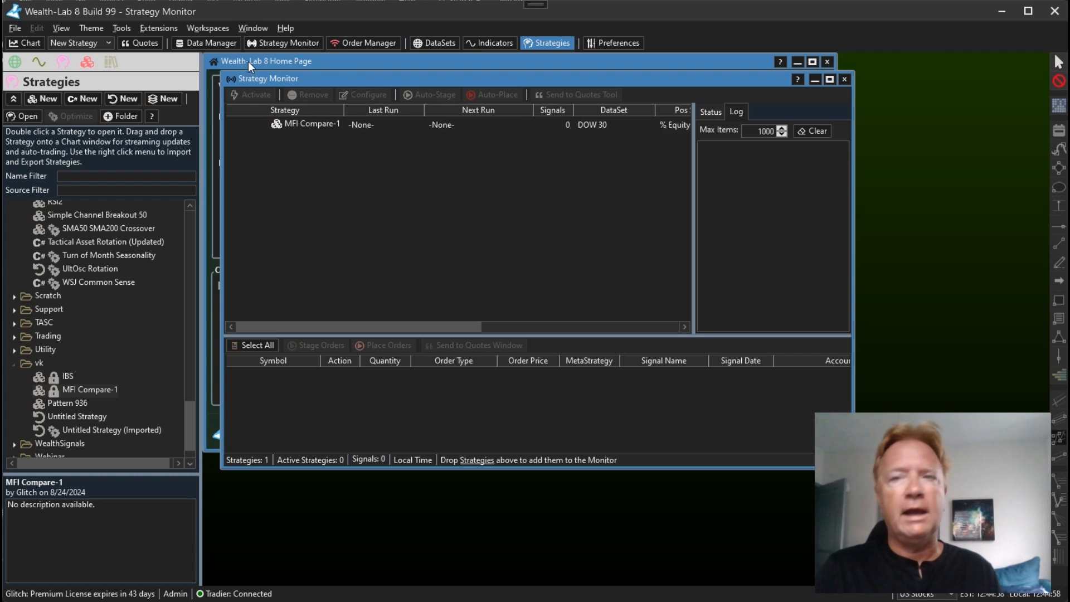
Activate MFI Compare-1 in the Strategy Monitor
{"action": "left_click", "coordinate": [340, 131]}
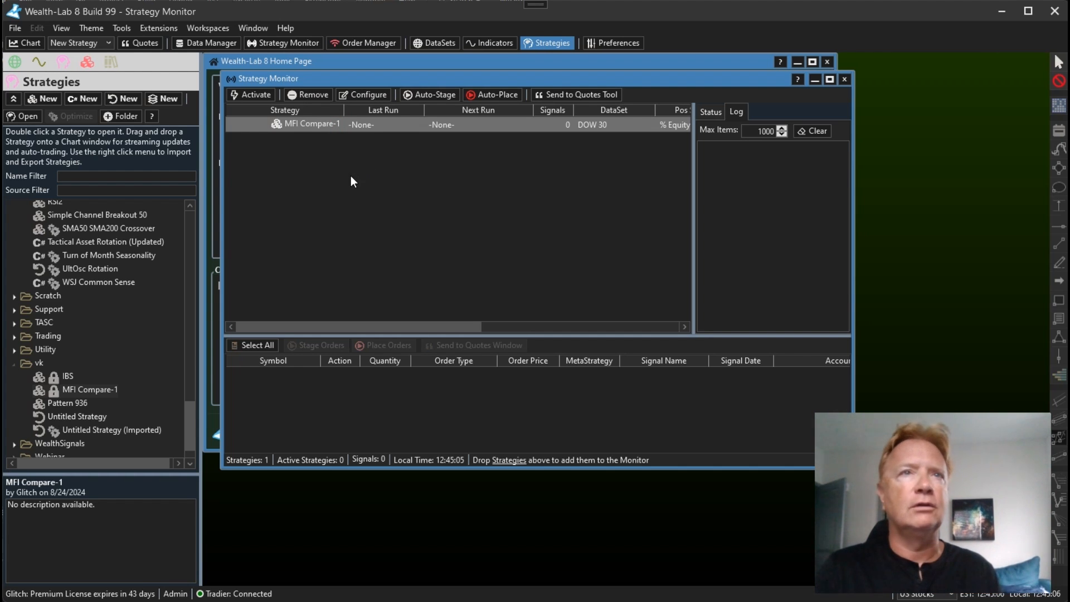
{"action": "left_click", "coordinate": [251, 94]}
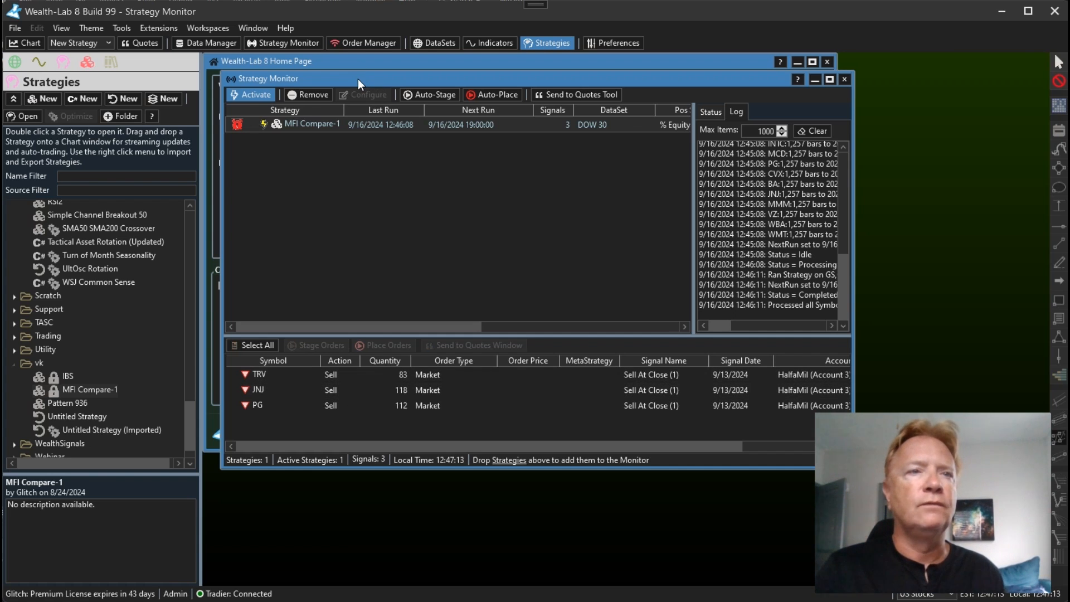
Bring the Home Page forward and open the MFI Compare-1 strategy from the recent strategies
{"action": "left_click_drag", "start_coordinate": [357, 79], "coordinate": [394, 172]}
{"action": "left_click", "coordinate": [447, 61]}
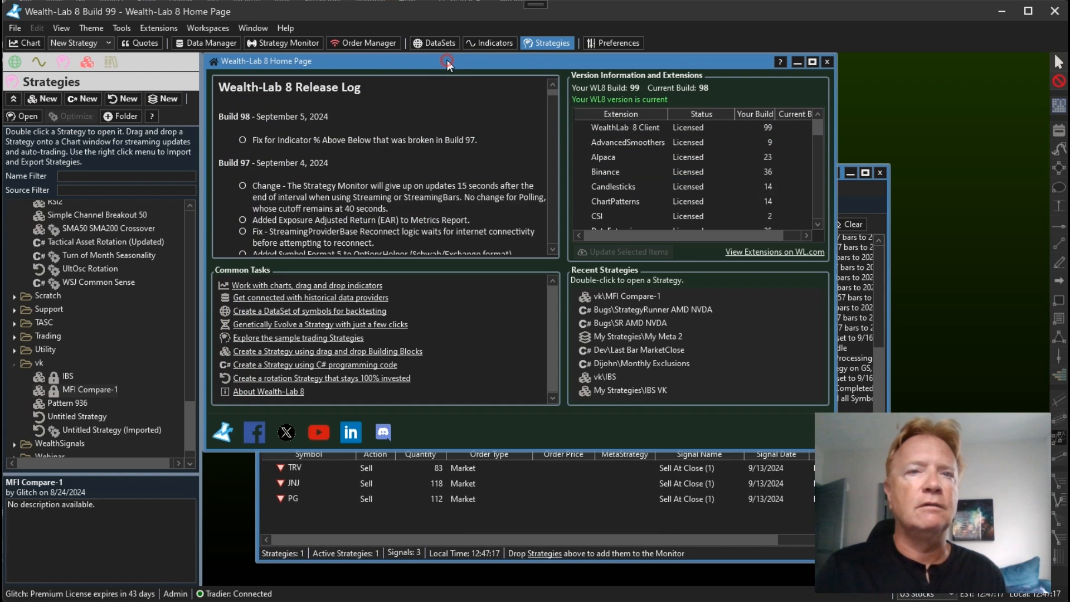
{"action": "double_click", "coordinate": [631, 295]}
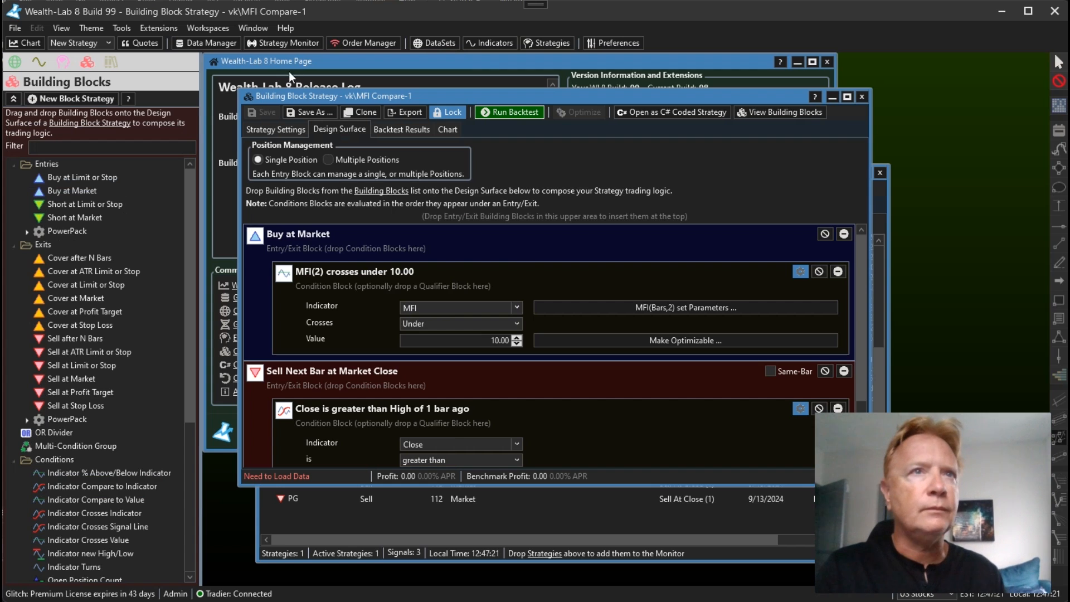
Backtest the MFI Compare-1 strategy on the single symbol TRV and view its chart in a maximized window
{"action": "left_click", "coordinate": [269, 130]}
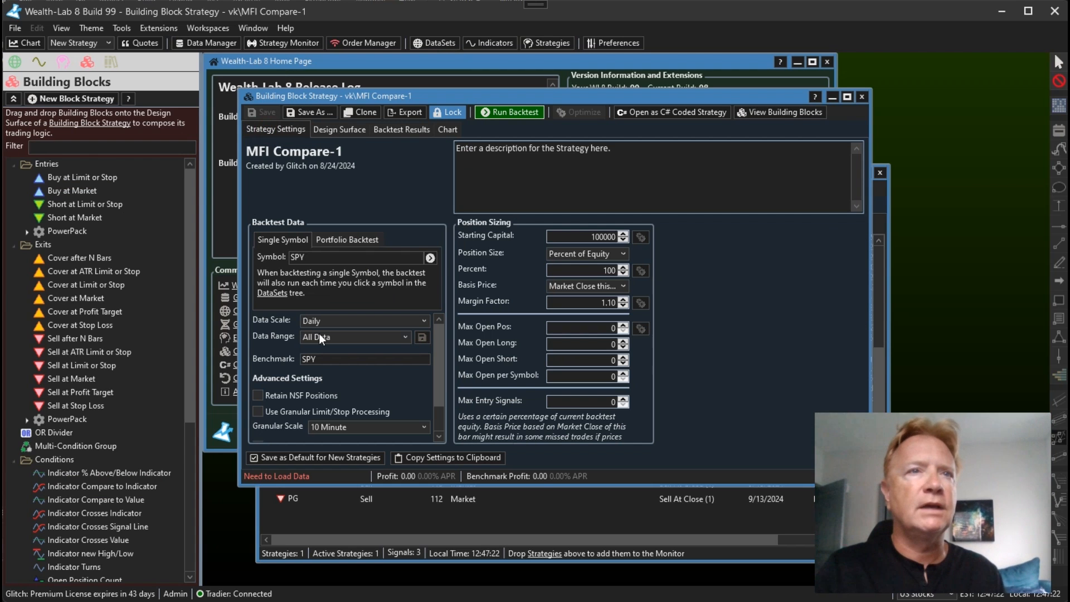
{"action": "double_click", "coordinate": [312, 259]}
{"action": "type", "text": "TRV"}
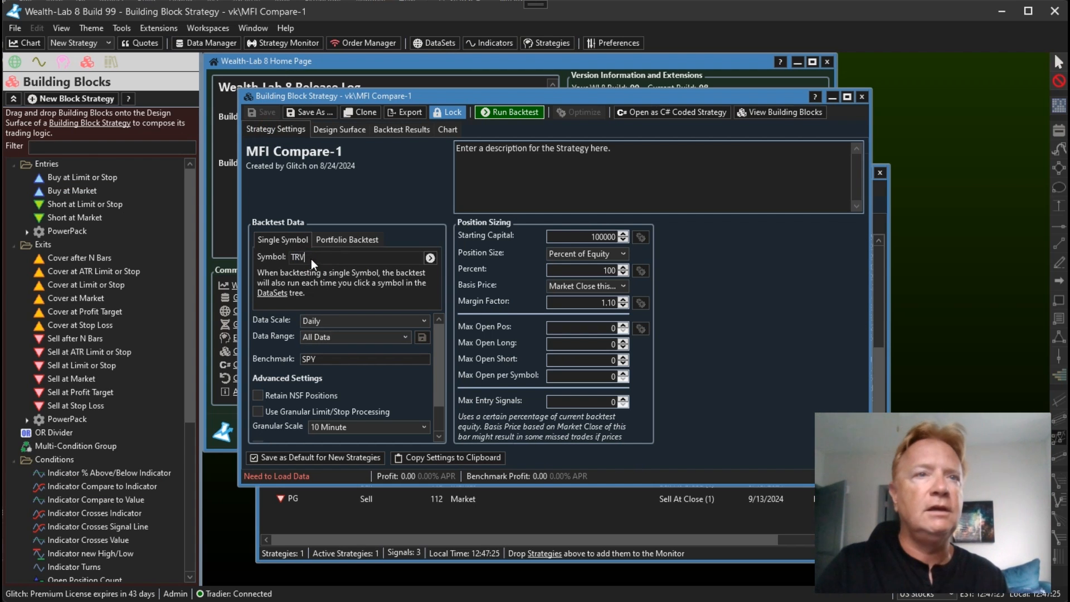
{"action": "left_click", "coordinate": [493, 111]}
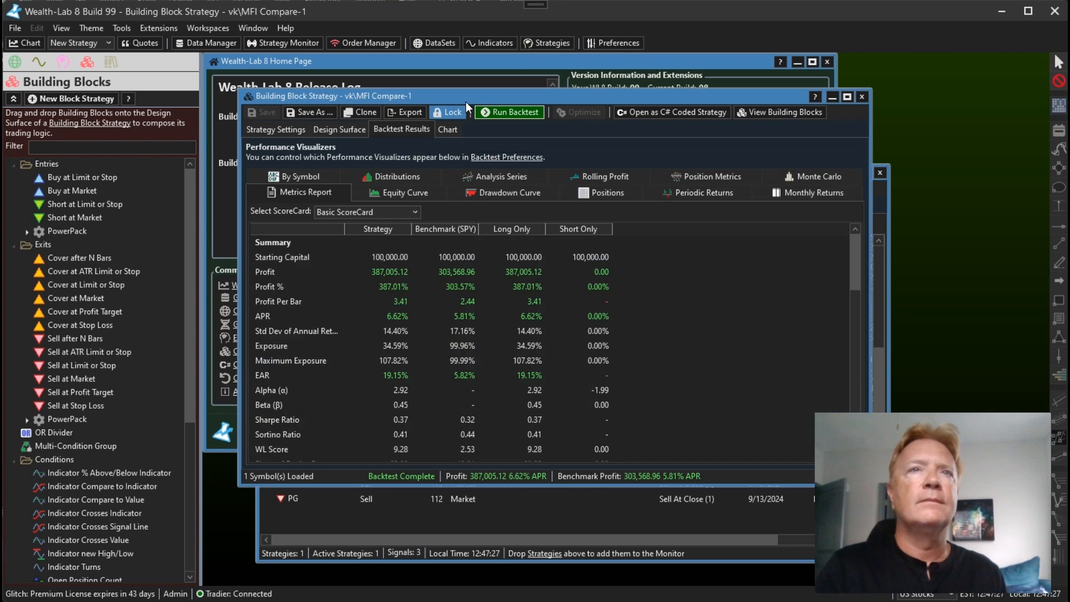
{"action": "double_click", "coordinate": [466, 98]}
{"action": "left_click", "coordinate": [412, 95]}
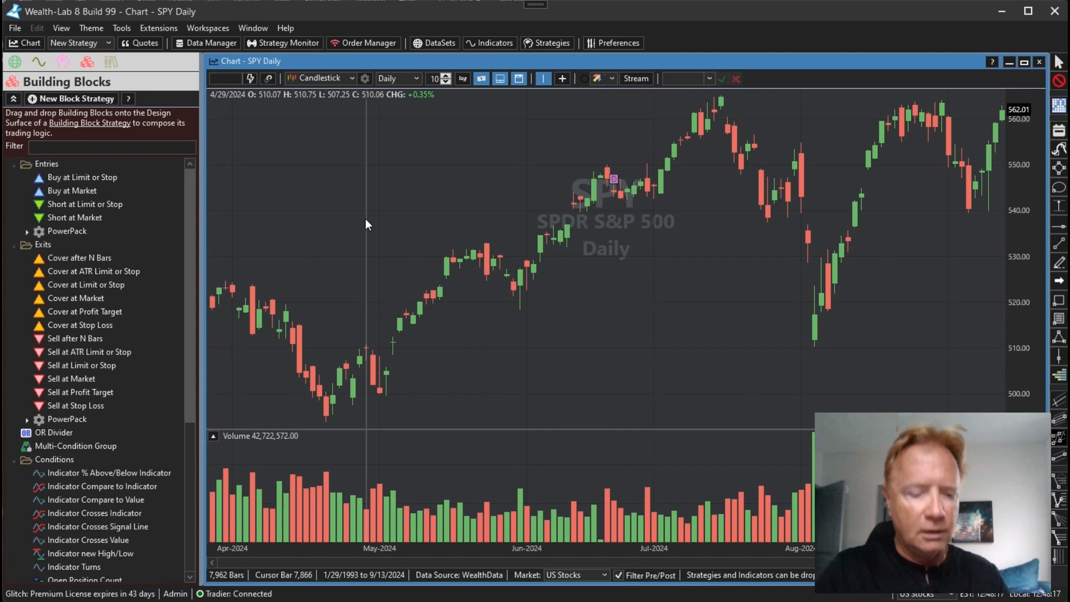
Load the symbol TRV in the separate daily price chart
{"action": "type", "text": "TRV"}
{"action": "key", "text": "Return"}
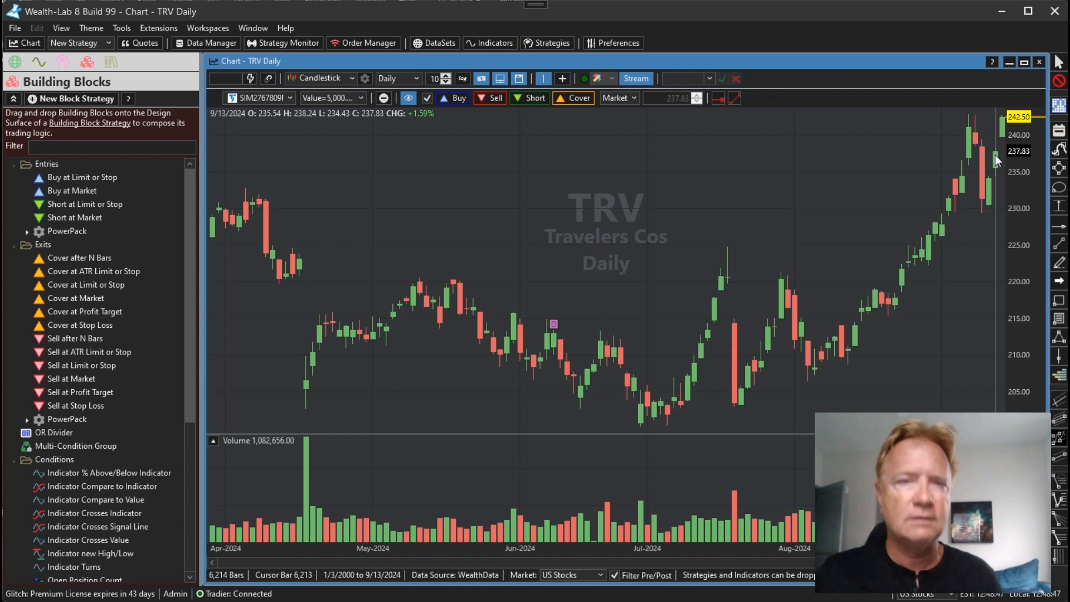
Deactivate MFI Compare-1 in the Strategy Monitor and open its configuration settings
{"action": "left_click", "coordinate": [257, 31]}
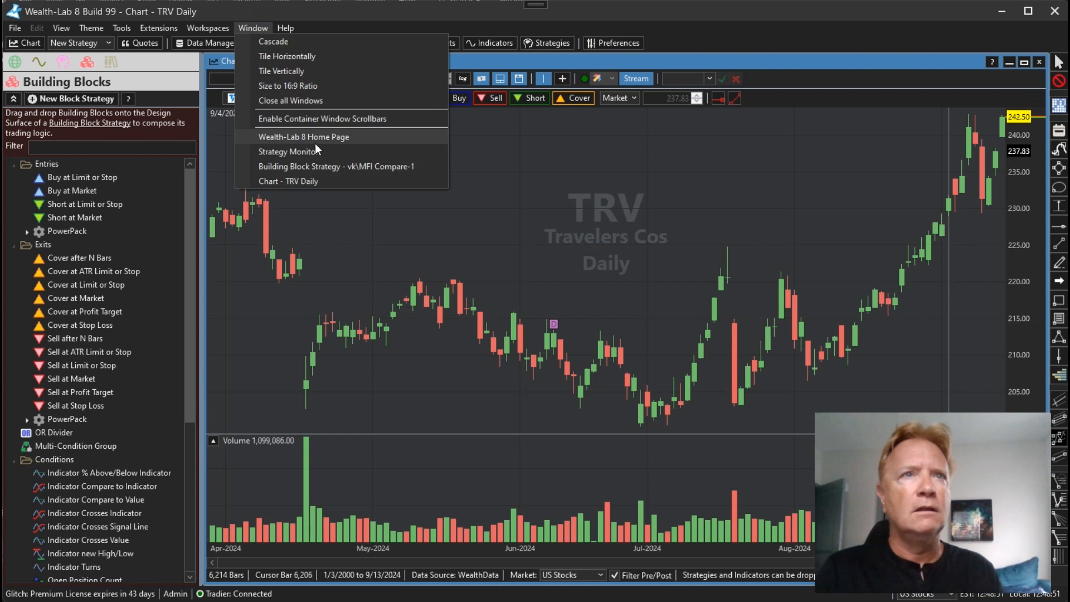
{"action": "left_click", "coordinate": [316, 159]}
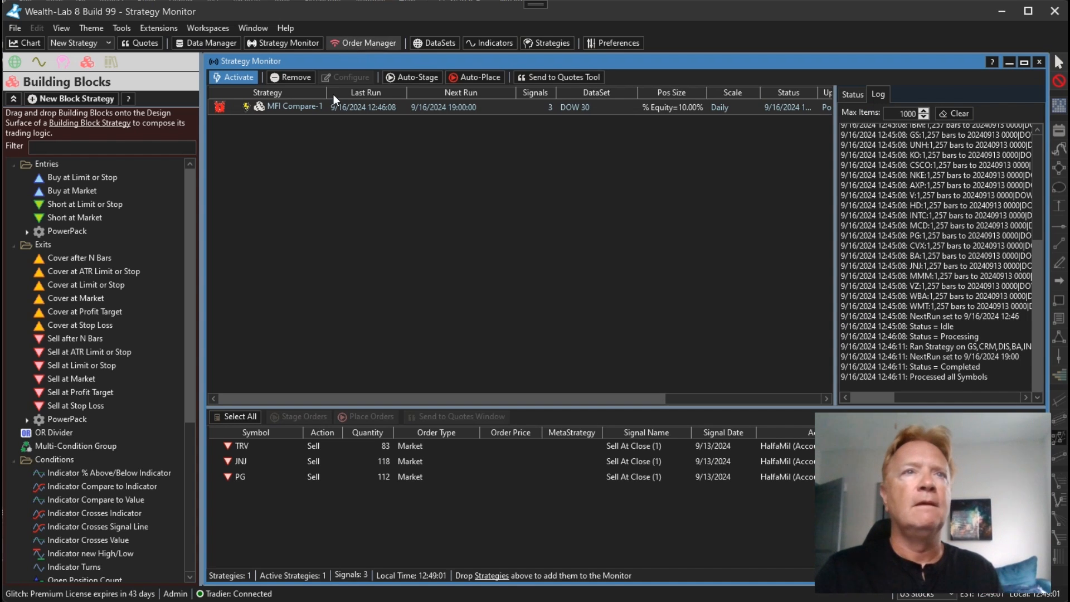
{"action": "right_click", "coordinate": [333, 109]}
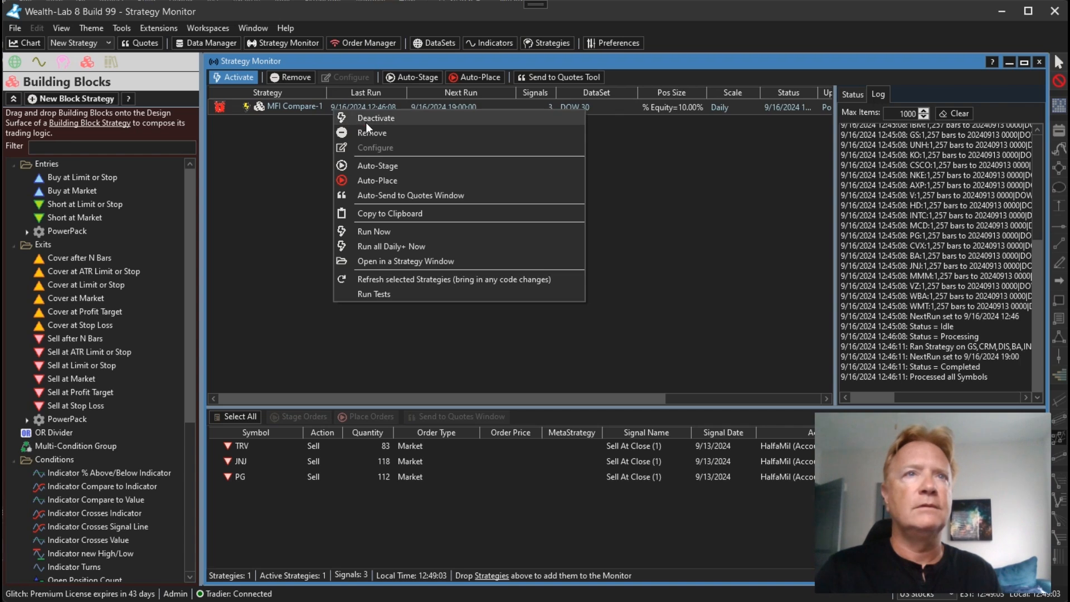
{"action": "left_click", "coordinate": [366, 120]}
{"action": "right_click", "coordinate": [352, 110]}
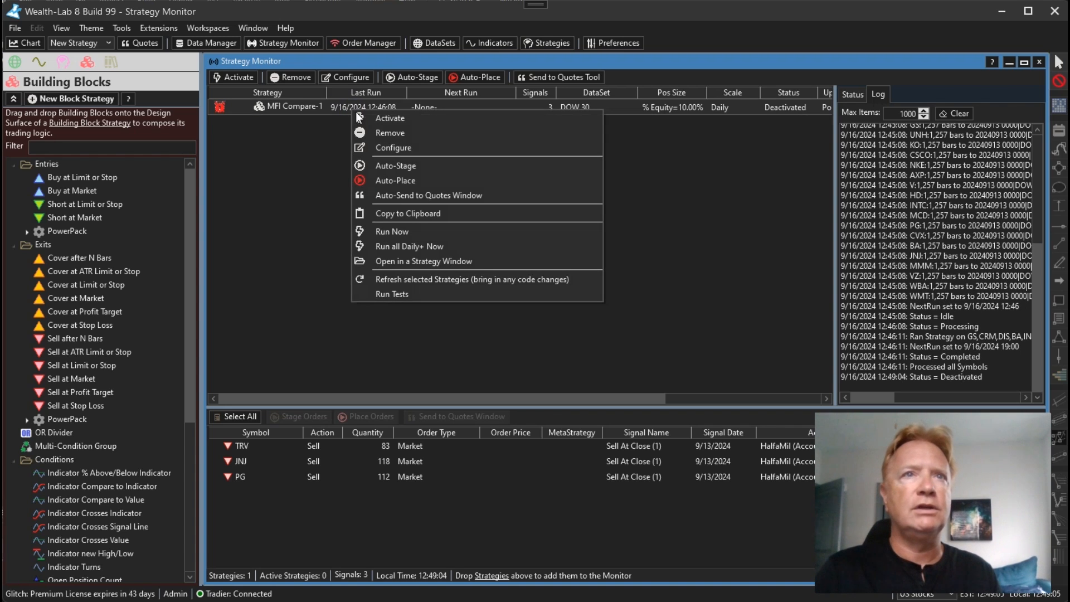
{"action": "left_click", "coordinate": [396, 148]}
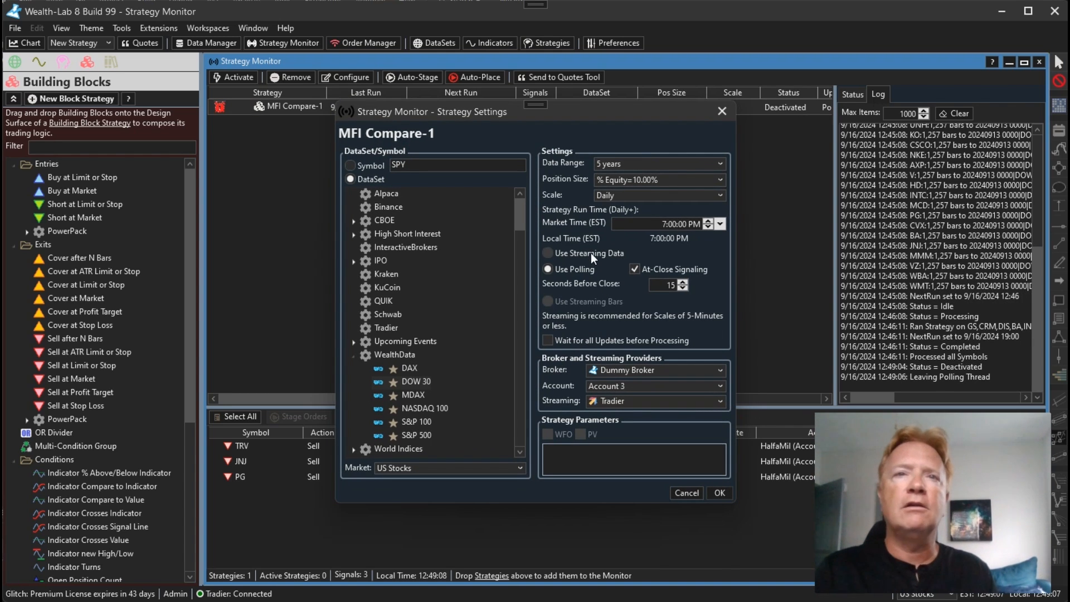